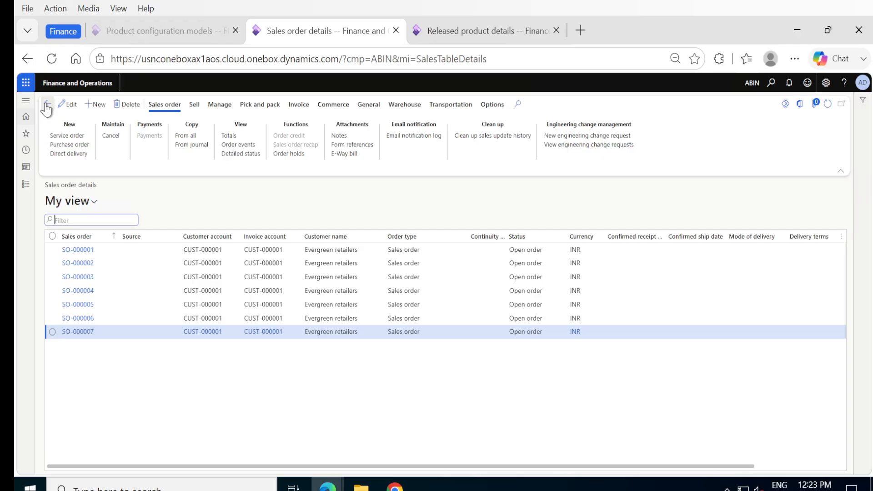
Step: Open the sixth order in the Sales and marketing list of all sales orders and examine its order lines
{"action": "left_click", "coordinate": [46, 106]}
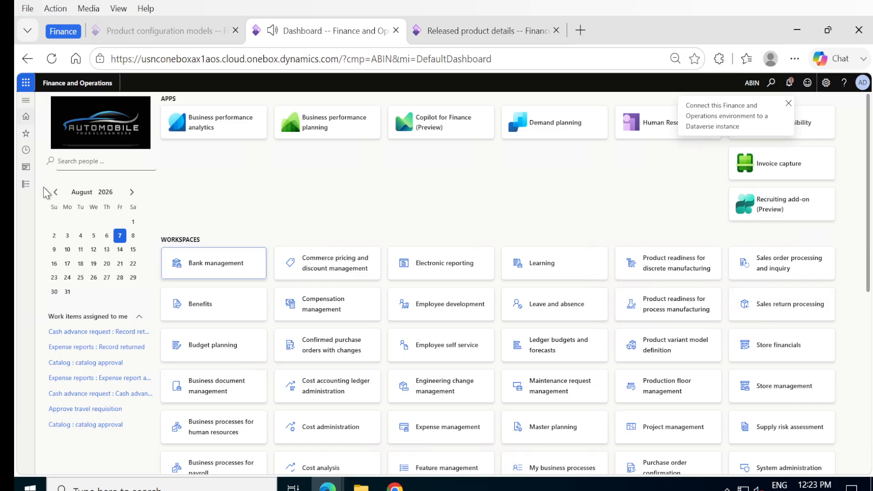
{"action": "left_click", "coordinate": [26, 184]}
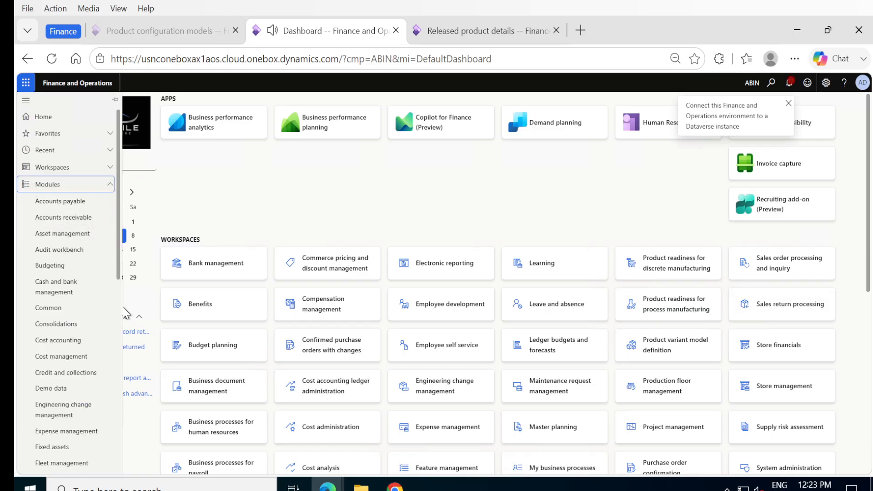
{"action": "scroll", "coordinate": [108, 383], "scroll_direction": "down", "scroll_amount": 10}
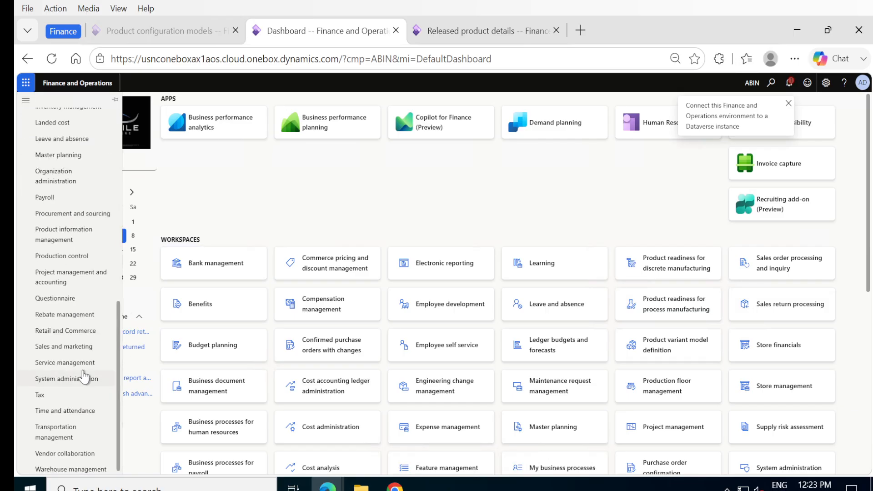
{"action": "left_click", "coordinate": [79, 348]}
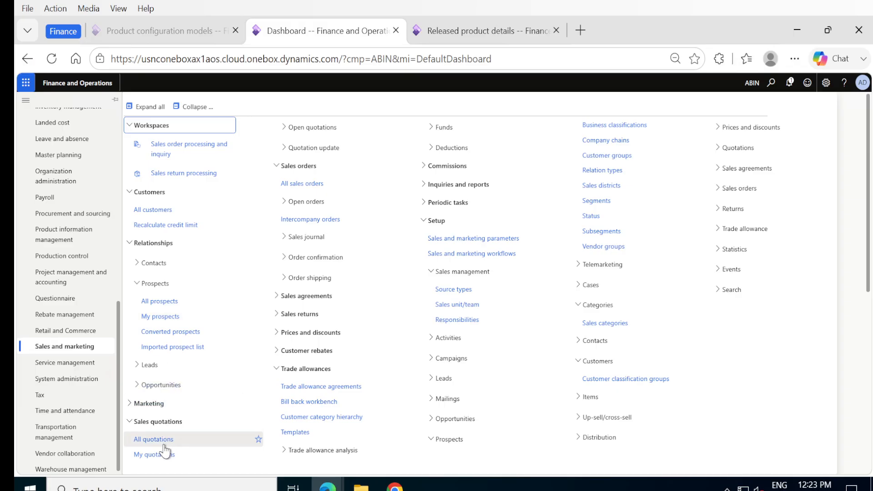
{"action": "left_click", "coordinate": [302, 184]}
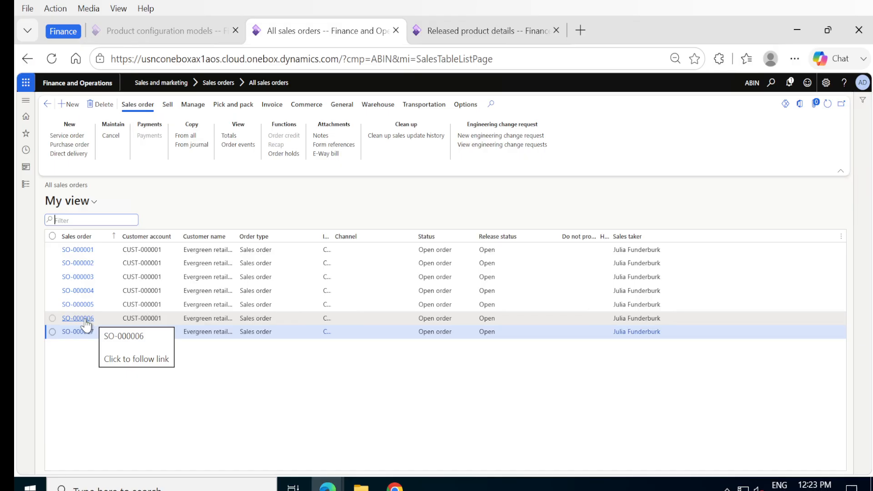
{"action": "left_click", "coordinate": [86, 318]}
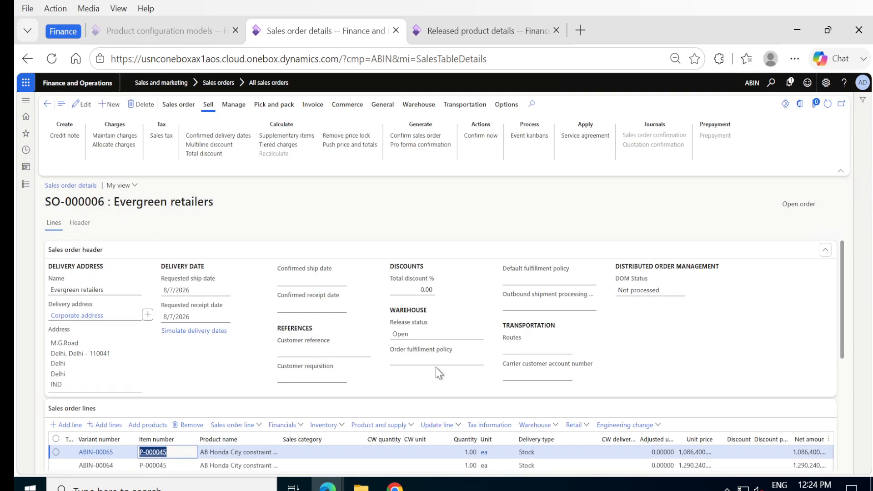
{"action": "scroll", "coordinate": [435, 367], "scroll_direction": "down", "scroll_amount": 3}
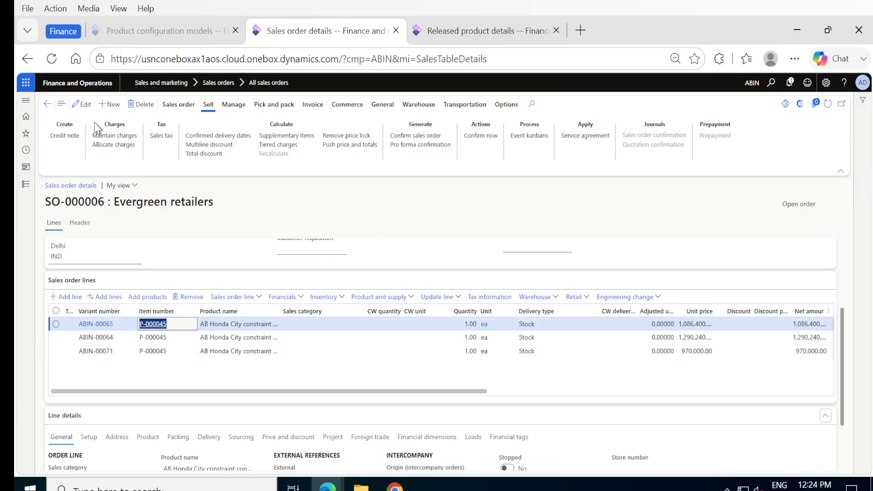
Step: Review the list of price models set up for the AB Honda City product configuration model
{"action": "left_click", "coordinate": [129, 28]}
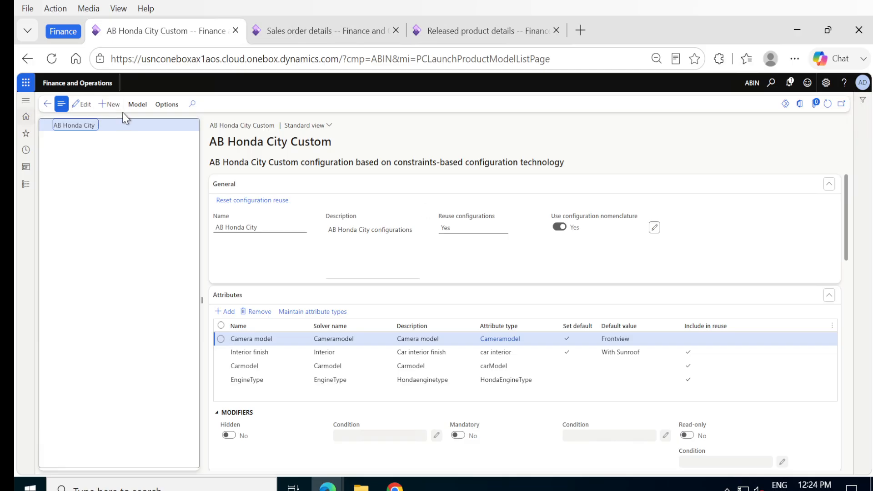
{"action": "left_click", "coordinate": [138, 104]}
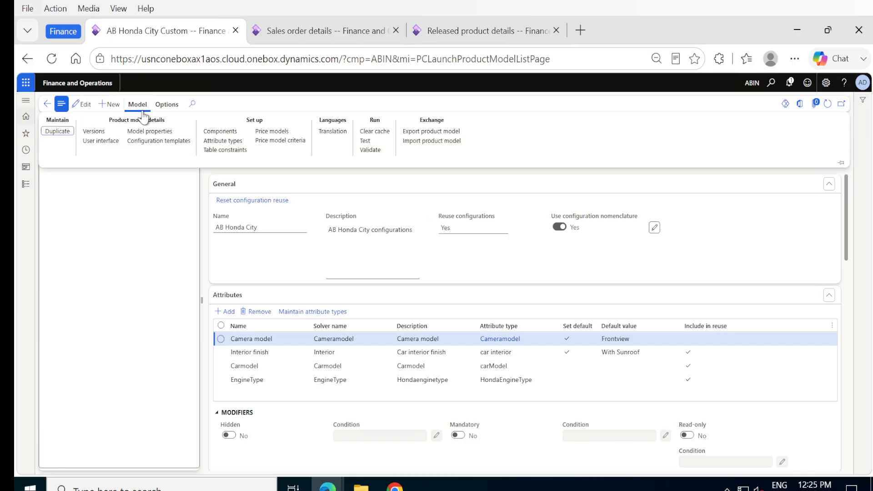
{"action": "left_click", "coordinate": [261, 133]}
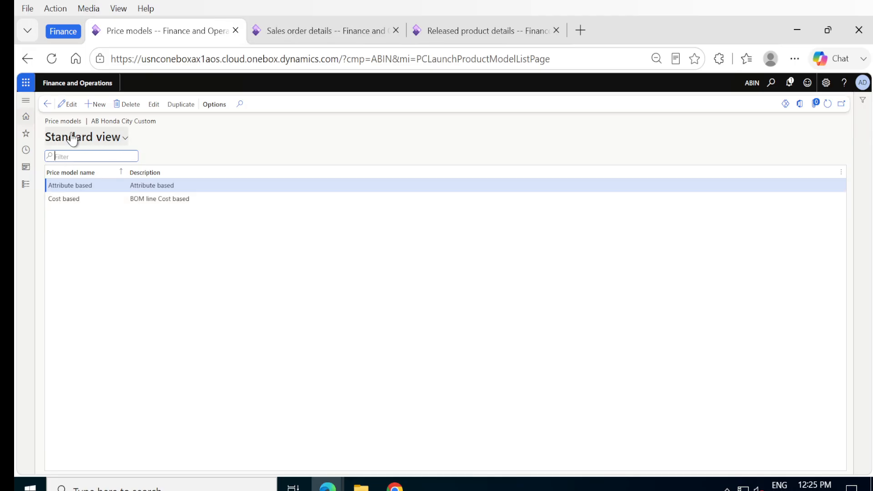
{"action": "left_click", "coordinate": [46, 106]}
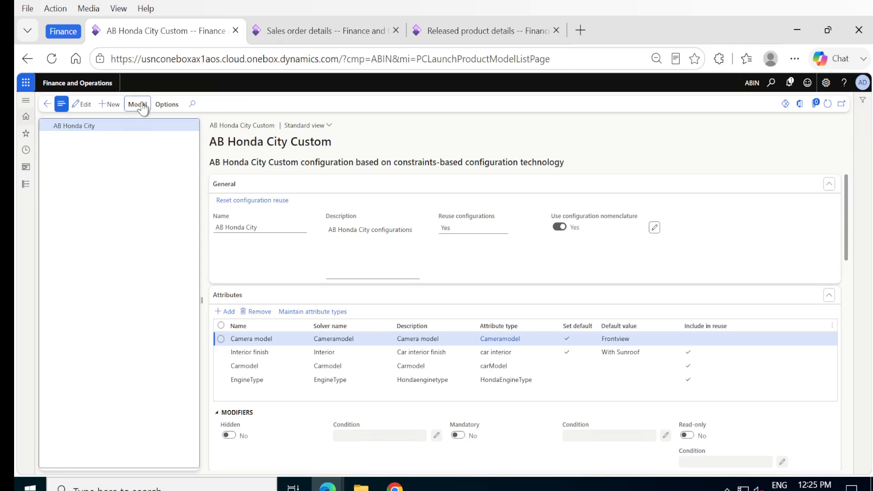
Step: Review the price model criteria of the AB Honda City configuration model, including the price model and order type of each entry
{"action": "left_click", "coordinate": [137, 104]}
{"action": "left_click", "coordinate": [291, 141]}
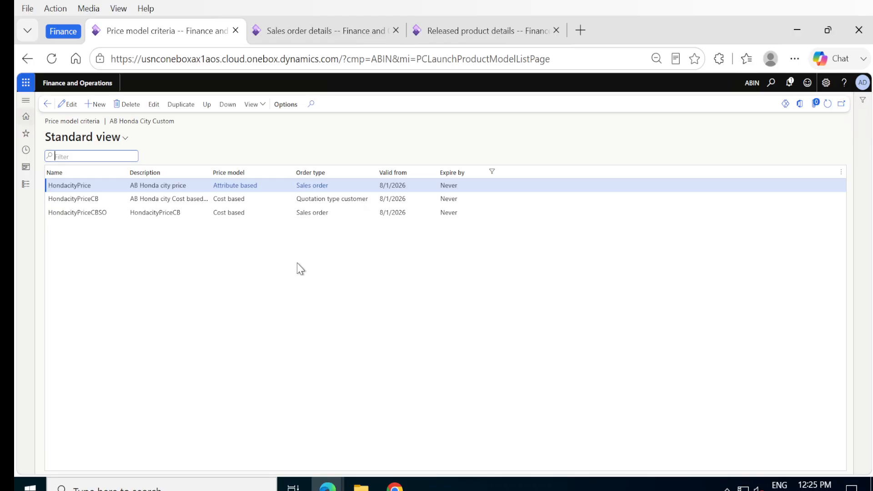
{"action": "mouse_move", "coordinate": [241, 212]}
{"action": "left_click", "coordinate": [255, 190]}
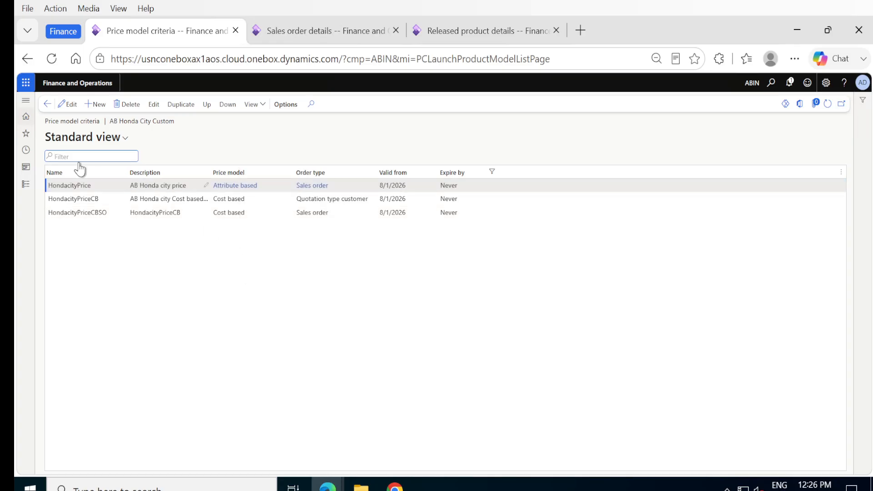
{"action": "left_click", "coordinate": [47, 107]}
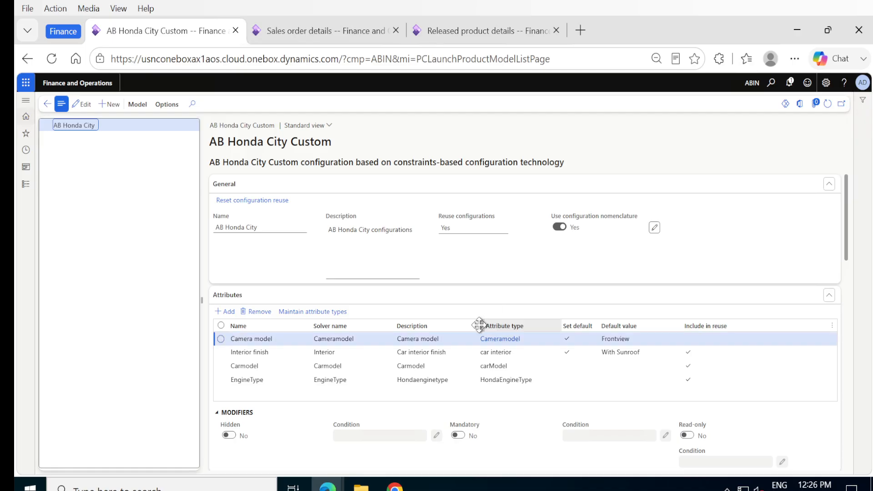
Step: Examine the attributes, constraints and BOM line conditions of the AB Honda City configuration model
{"action": "scroll", "coordinate": [480, 341], "scroll_direction": "down", "scroll_amount": 2}
{"action": "scroll", "coordinate": [480, 342], "scroll_direction": "down", "scroll_amount": 5}
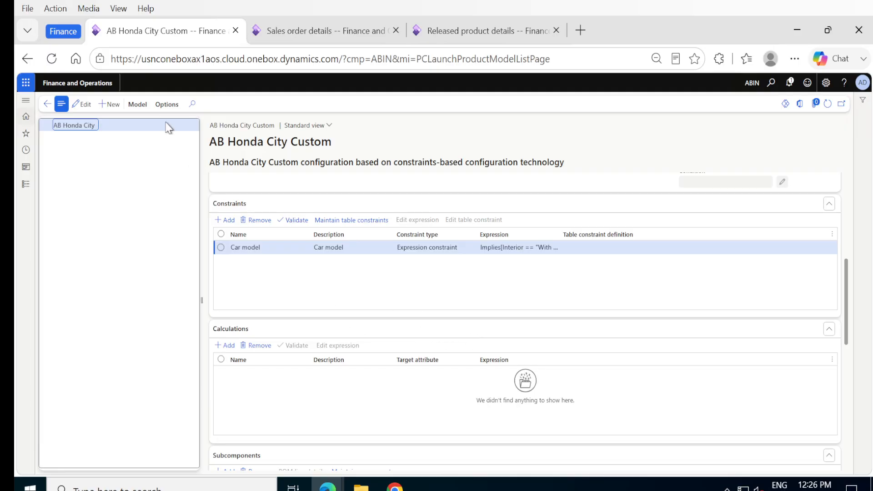
{"action": "scroll", "coordinate": [338, 349], "scroll_direction": "down", "scroll_amount": 10}
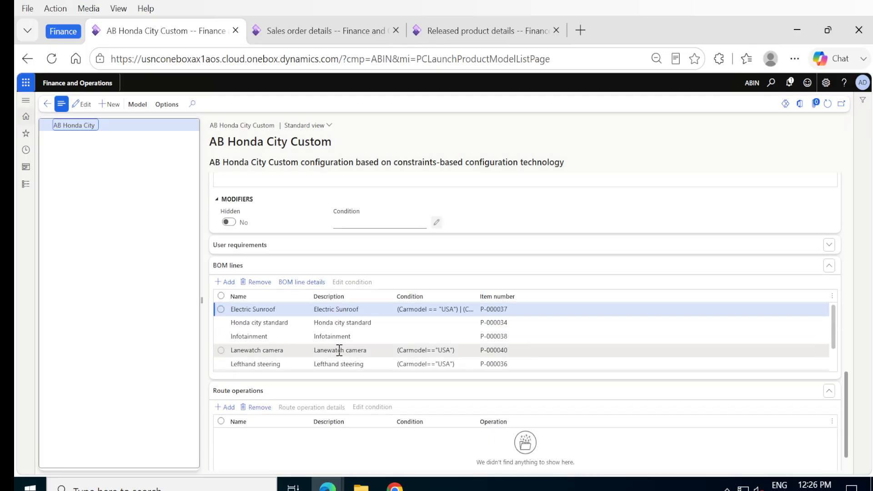
{"action": "scroll", "coordinate": [338, 350], "scroll_direction": "down", "scroll_amount": 2}
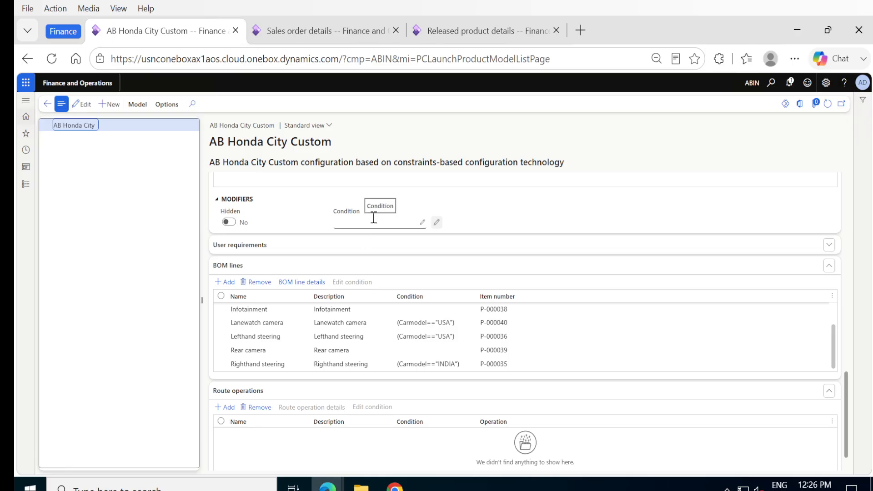
{"action": "scroll", "coordinate": [373, 218], "scroll_direction": "up", "scroll_amount": 8}
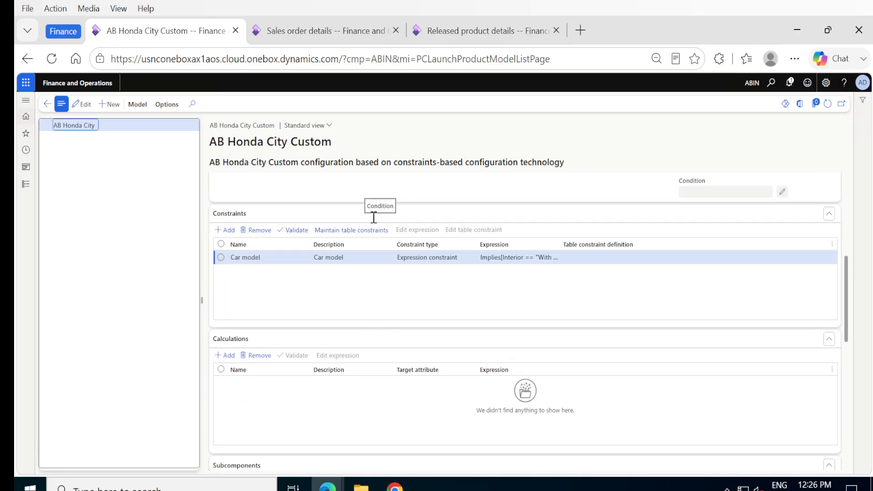
{"action": "scroll", "coordinate": [373, 223], "scroll_direction": "up", "scroll_amount": 5}
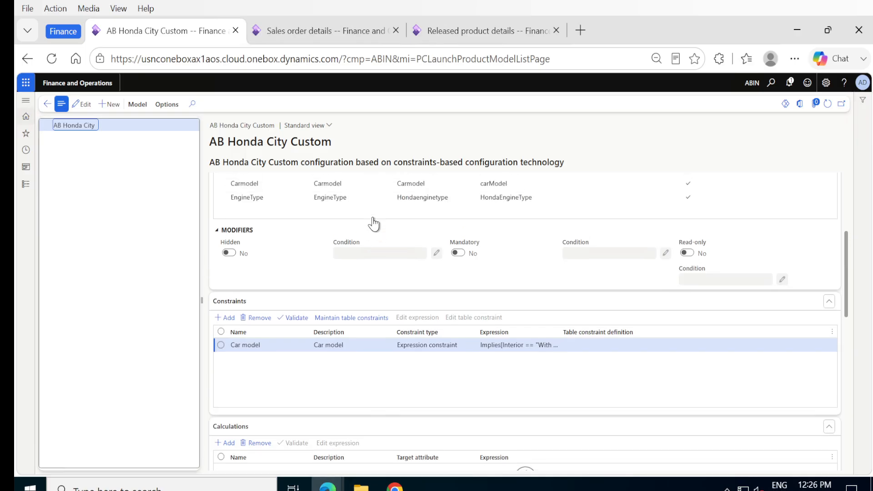
{"action": "scroll", "coordinate": [374, 224], "scroll_direction": "up", "scroll_amount": 3}
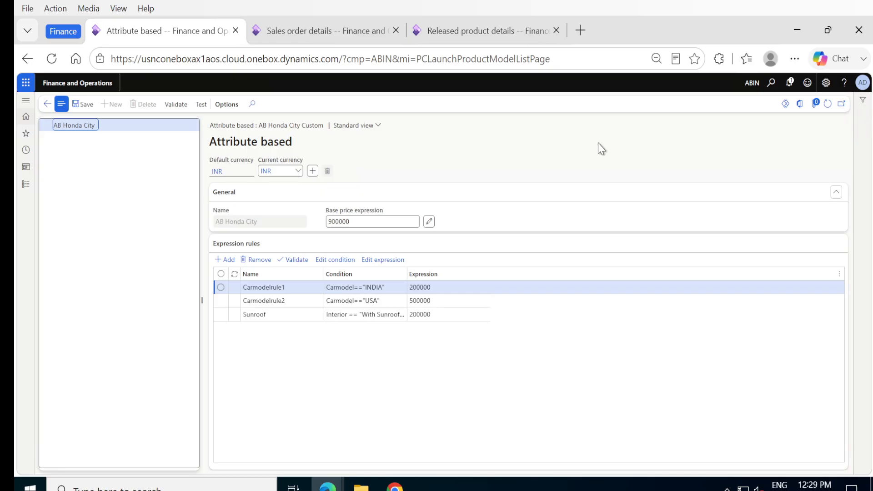
Step: Leave the Attribute based price model and inspect the base price expression and expression rules of the Cost based one
{"action": "left_click", "coordinate": [47, 104]}
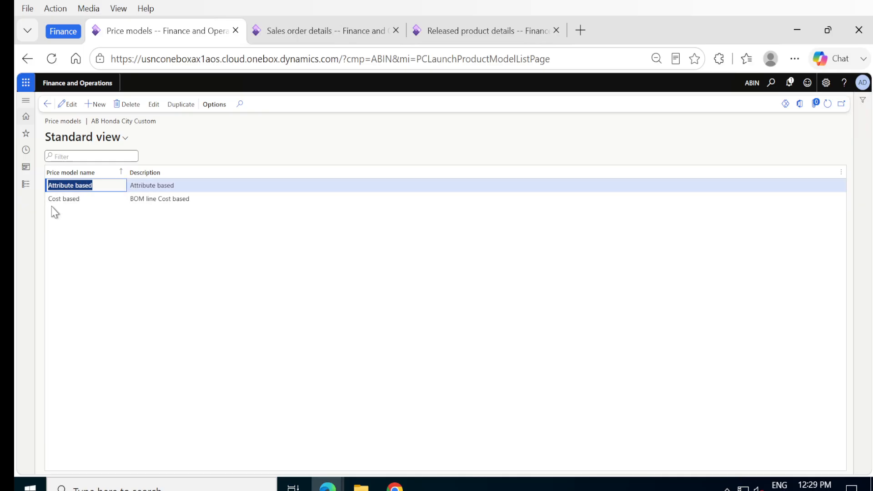
{"action": "left_click", "coordinate": [55, 199]}
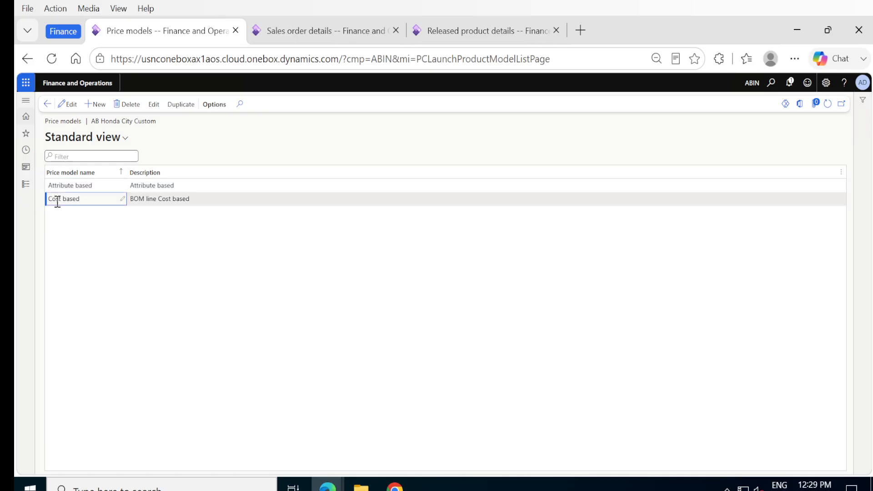
{"action": "left_click", "coordinate": [153, 105]}
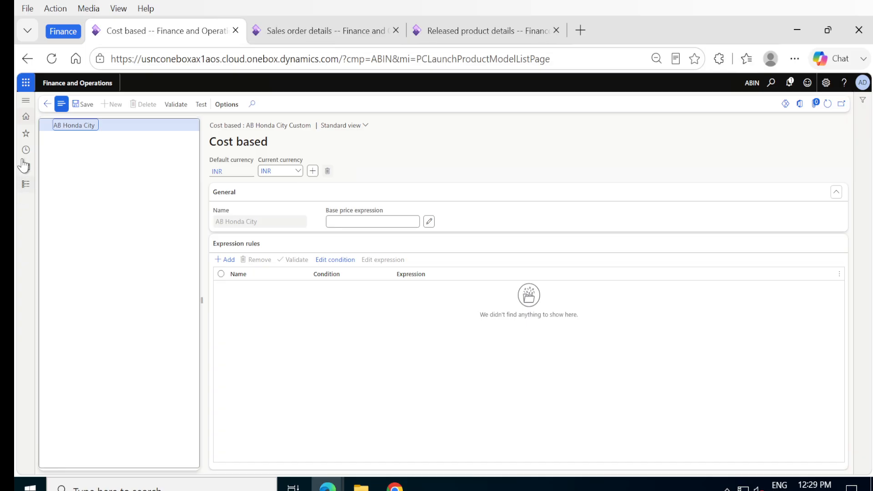
{"action": "left_click", "coordinate": [46, 105]}
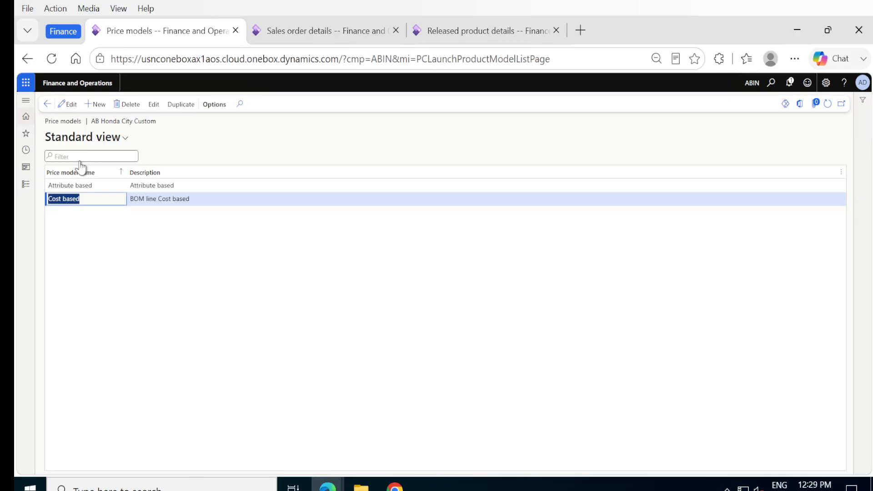
Step: Start a new sales order from the sales order details page for the customer Evergreen retailers
{"action": "left_click", "coordinate": [307, 35]}
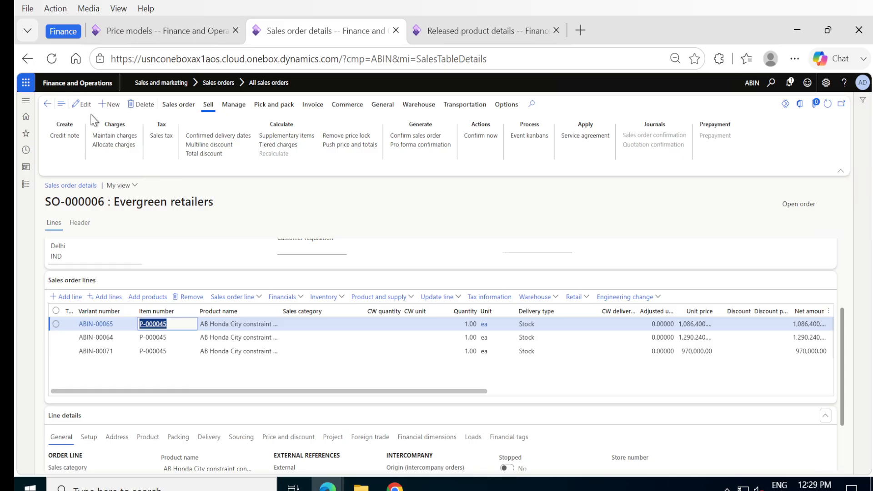
{"action": "left_click", "coordinate": [101, 104]}
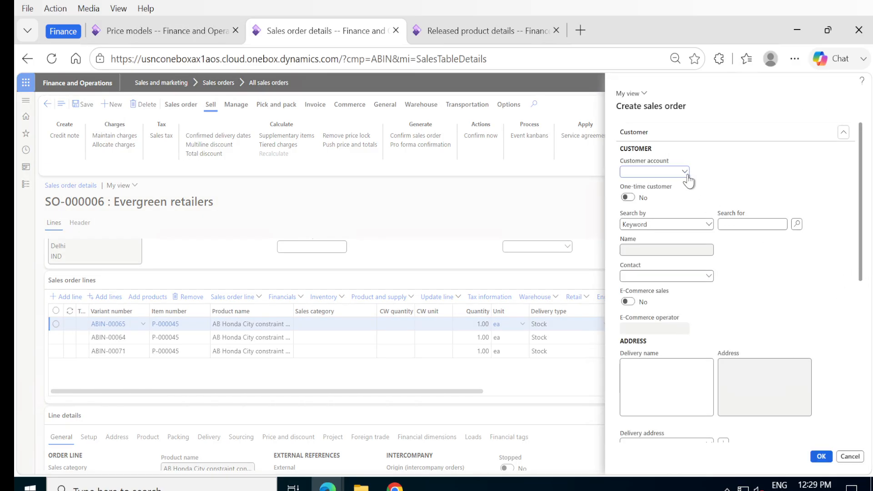
{"action": "left_click", "coordinate": [685, 174]}
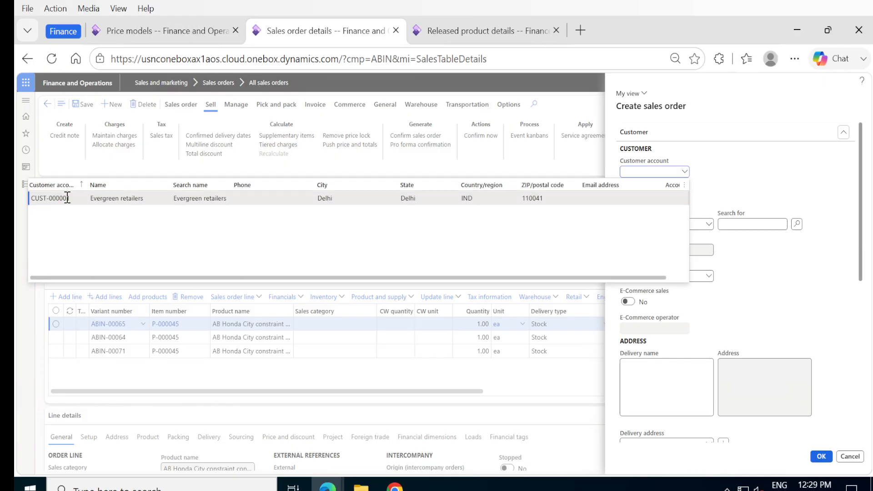
{"action": "left_click", "coordinate": [99, 200]}
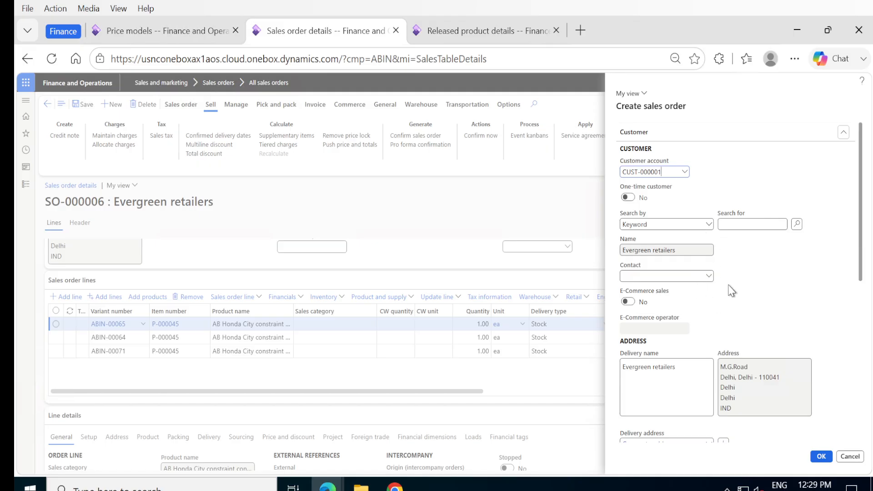
Step: Set the new order's type to Sales order and its site to Chennai, and create the order
{"action": "scroll", "coordinate": [730, 280], "scroll_direction": "down", "scroll_amount": 5}
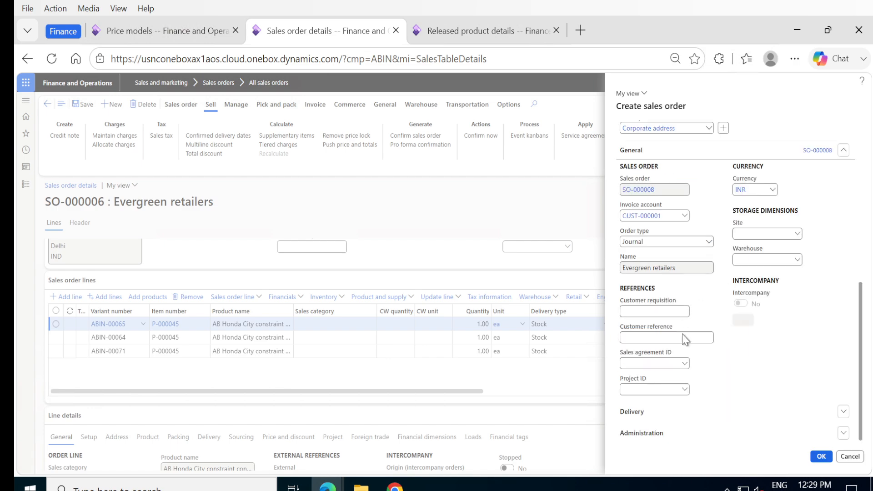
{"action": "left_click", "coordinate": [708, 241]}
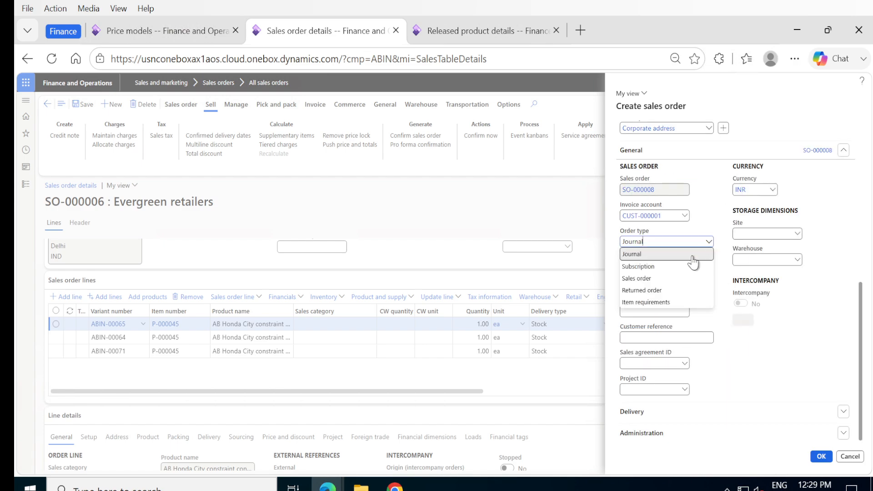
{"action": "left_click", "coordinate": [652, 279]}
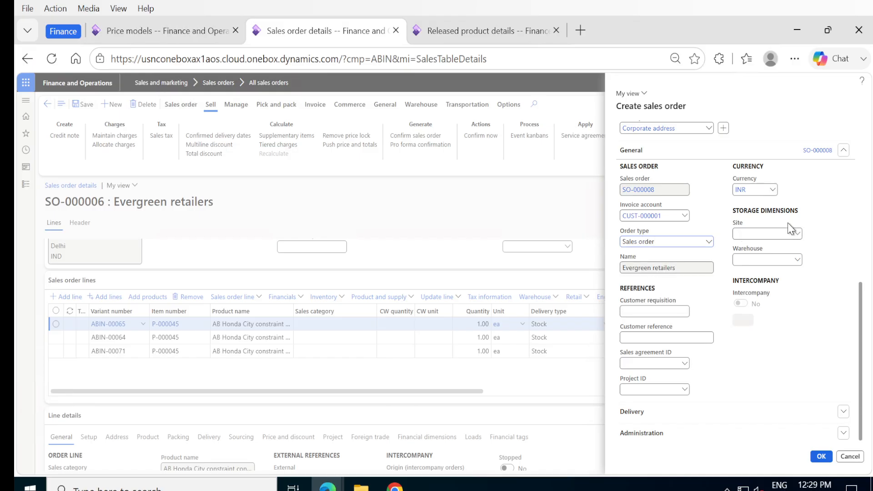
{"action": "left_click", "coordinate": [795, 234]}
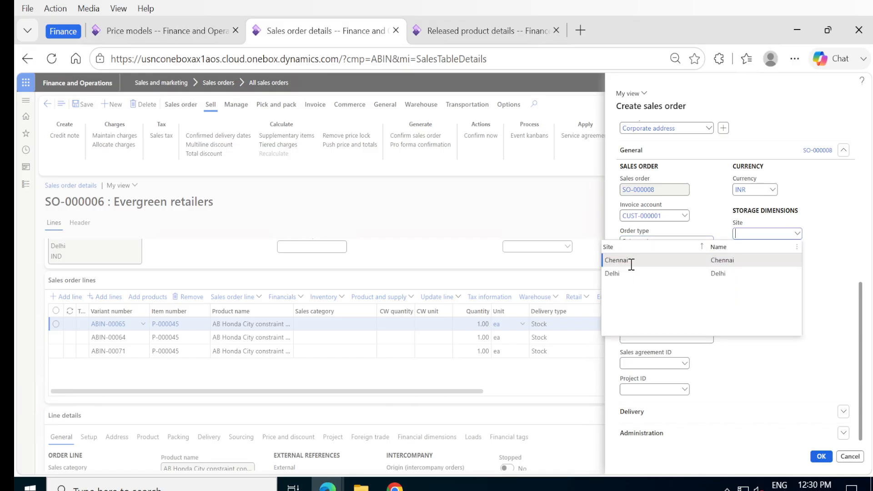
{"action": "left_click", "coordinate": [607, 260]}
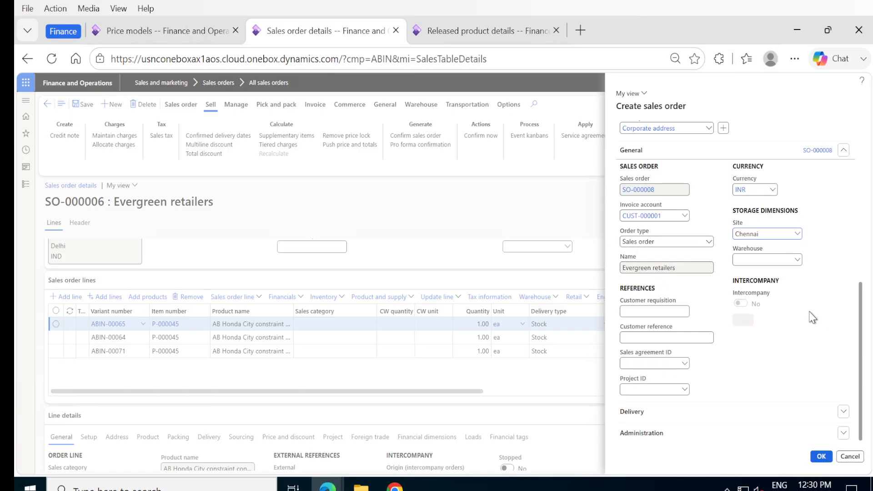
{"action": "left_click", "coordinate": [817, 458]}
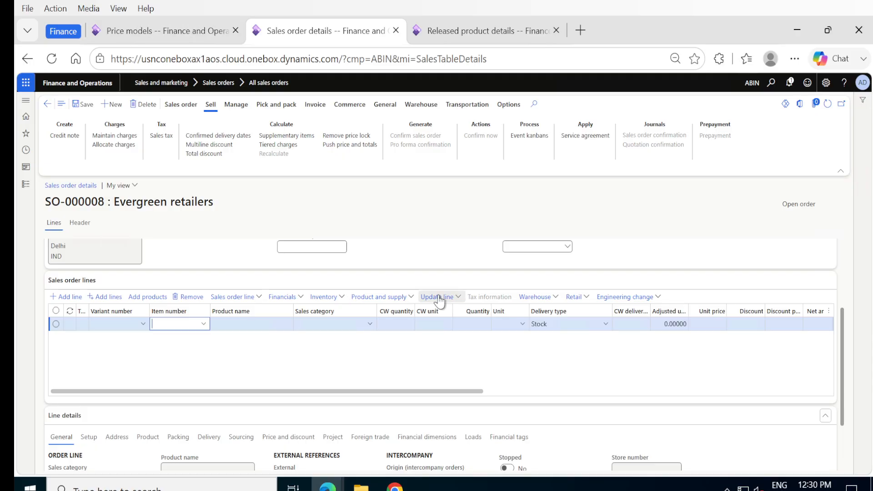
Step: Set the order line's item to P-000045 and configure it with only feasible options shown and the engine type Basic
{"action": "left_click", "coordinate": [203, 325]}
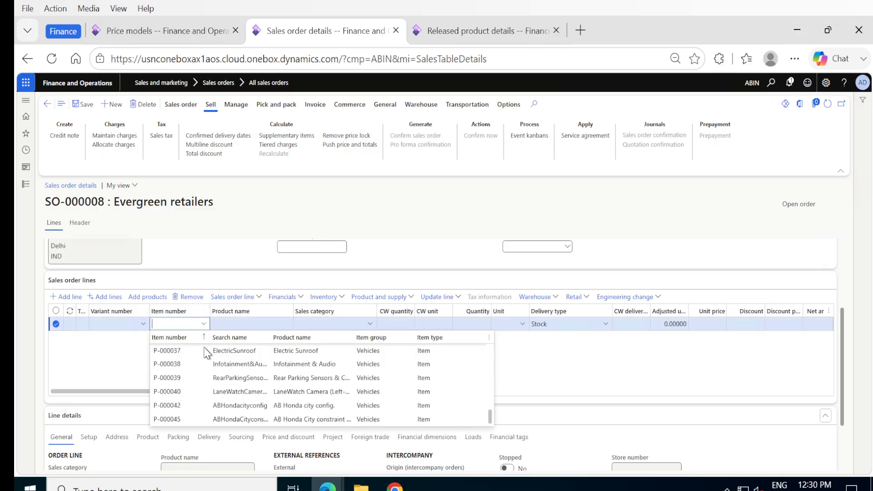
{"action": "left_click", "coordinate": [176, 419]}
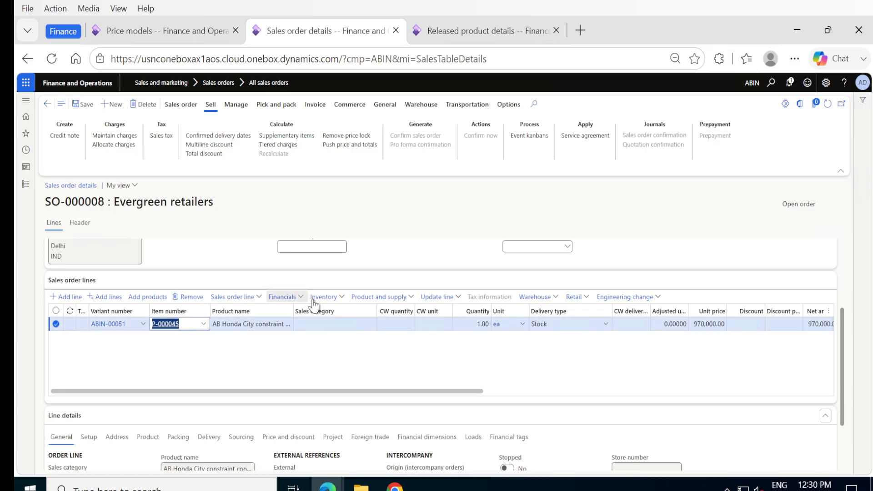
{"action": "left_click", "coordinate": [411, 298]}
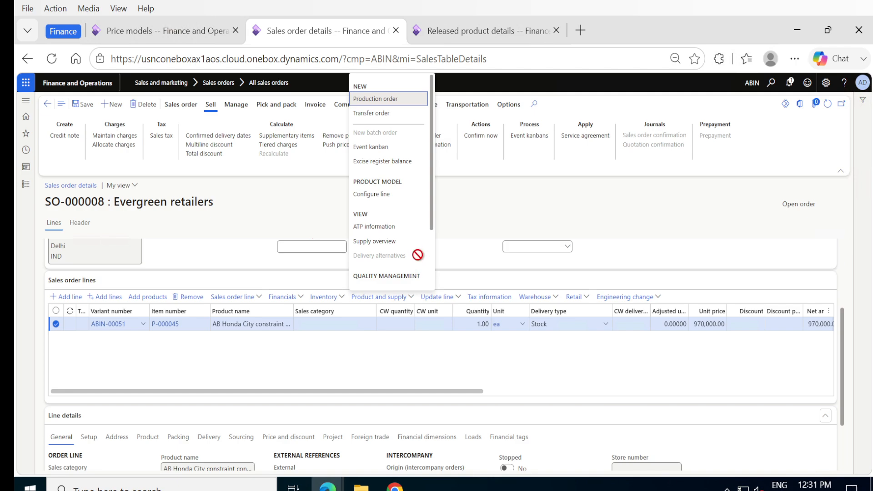
{"action": "scroll", "coordinate": [418, 254], "scroll_direction": "down", "scroll_amount": 2}
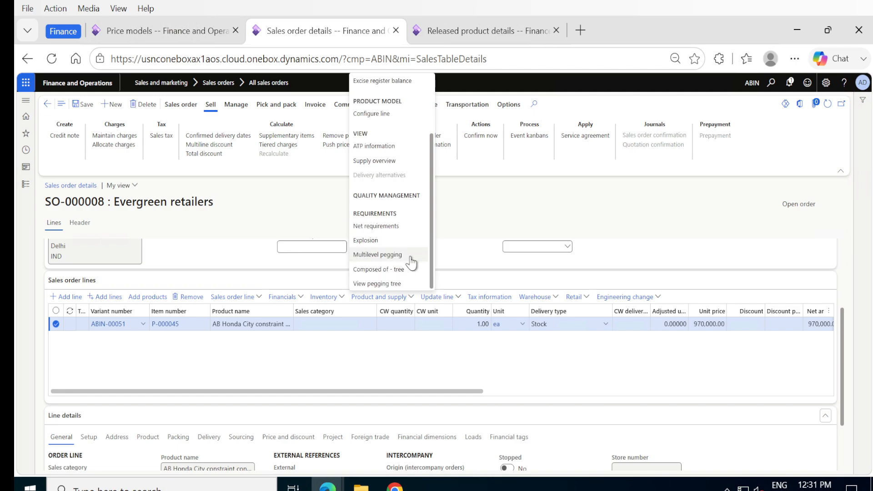
{"action": "left_click", "coordinate": [369, 114]}
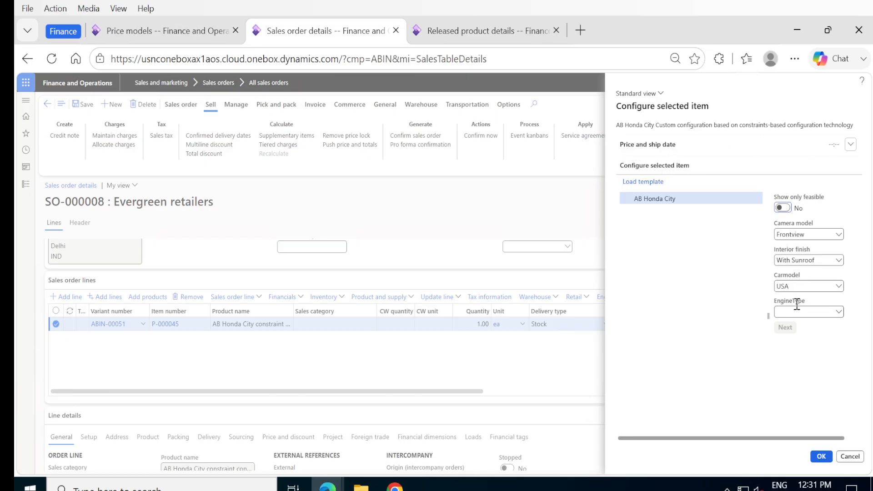
{"action": "left_click", "coordinate": [783, 208]}
{"action": "left_click", "coordinate": [838, 313]}
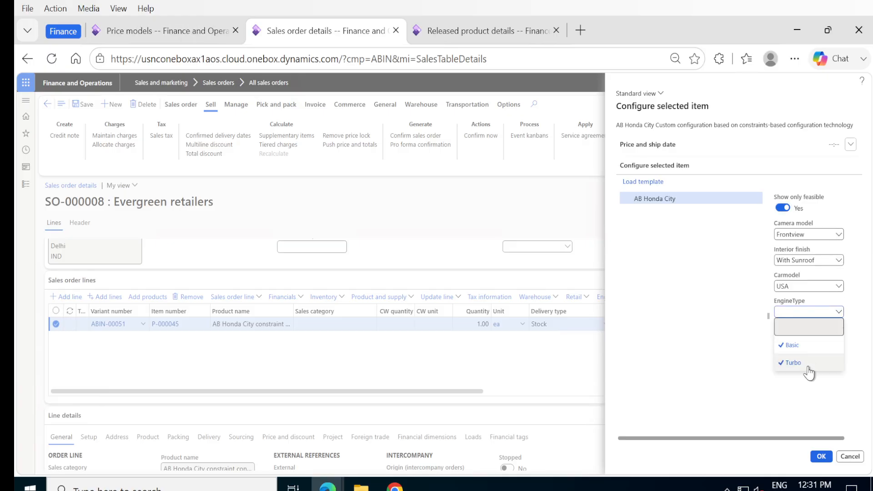
{"action": "left_click", "coordinate": [800, 345]}
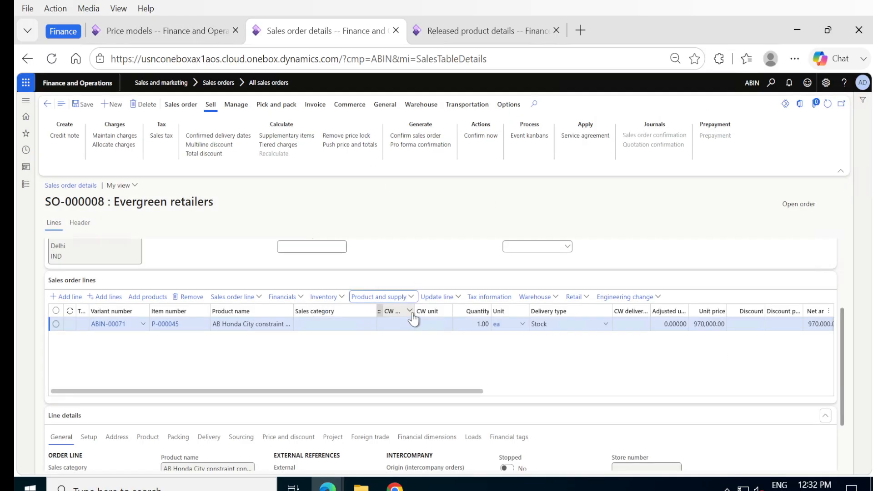
Step: Examine the components of the configured line in its Composed of - tree and return to the sales order
{"action": "left_click", "coordinate": [413, 297]}
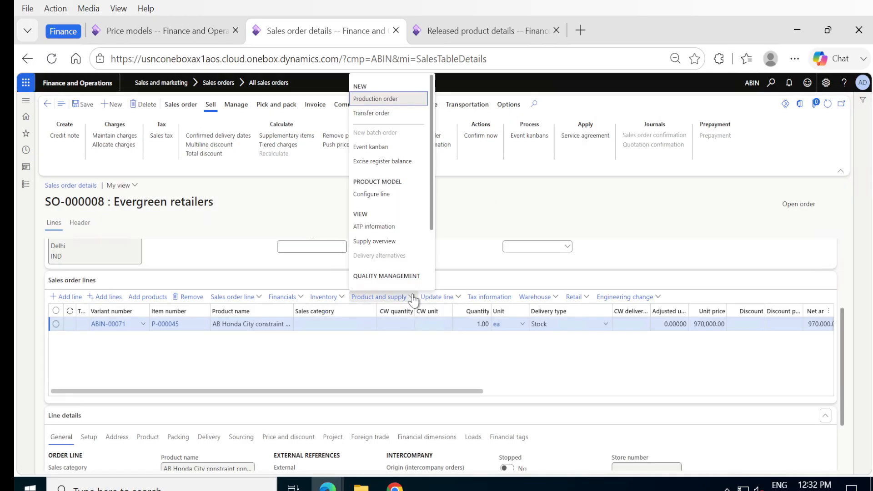
{"action": "scroll", "coordinate": [403, 252], "scroll_direction": "down", "scroll_amount": 3}
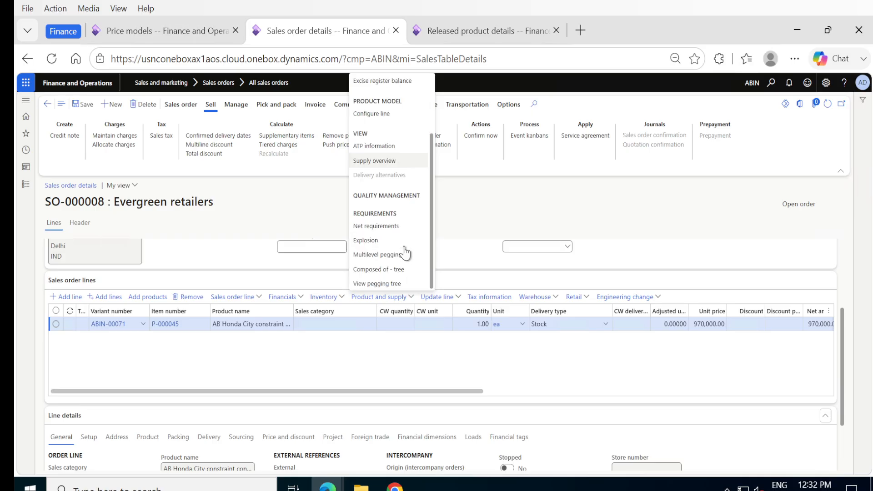
{"action": "left_click", "coordinate": [376, 270]}
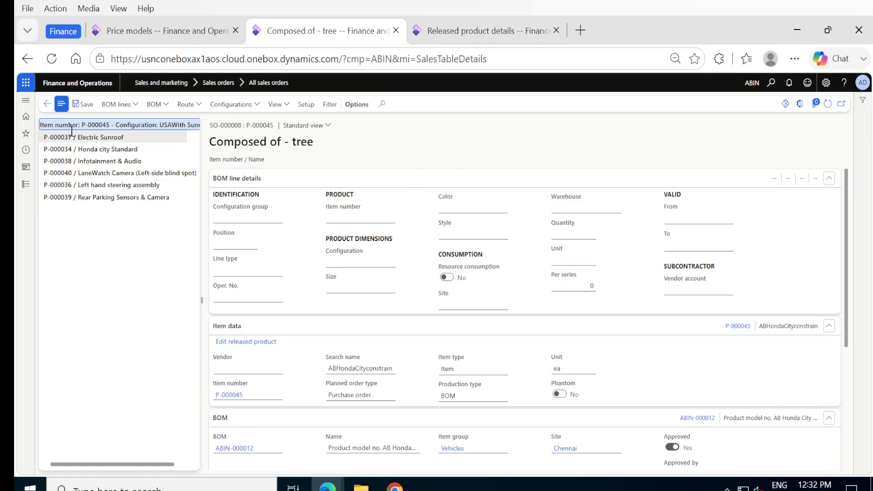
{"action": "left_click", "coordinate": [48, 104]}
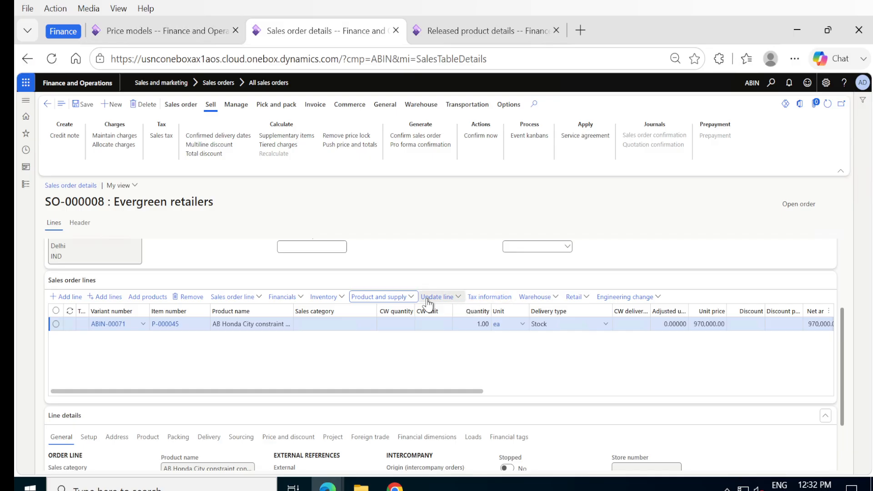
Step: Calculate the line based on BOM/Formula with Production order as the item procurement mode, and review the complete calculation details
{"action": "left_click", "coordinate": [458, 300]}
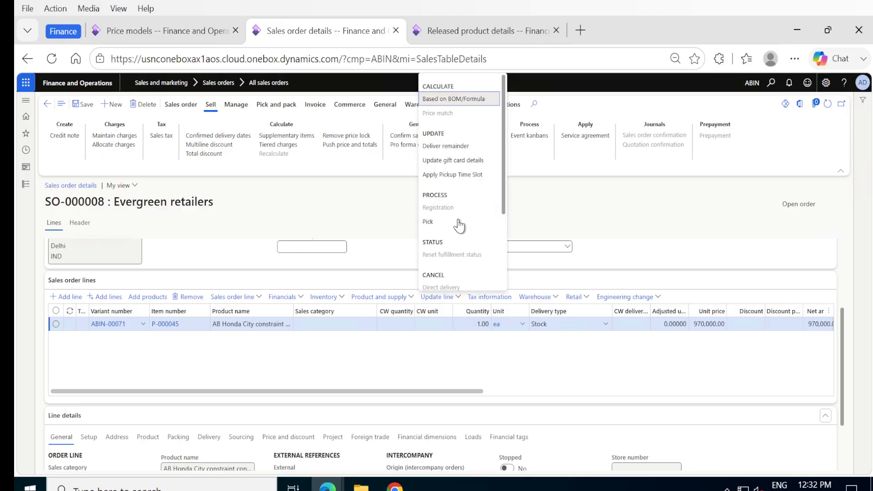
{"action": "left_click", "coordinate": [445, 100]}
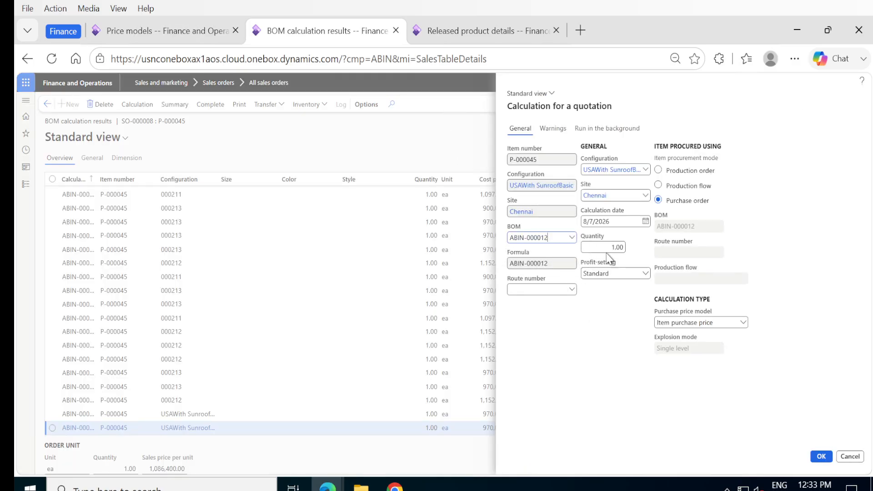
{"action": "left_click", "coordinate": [658, 170]}
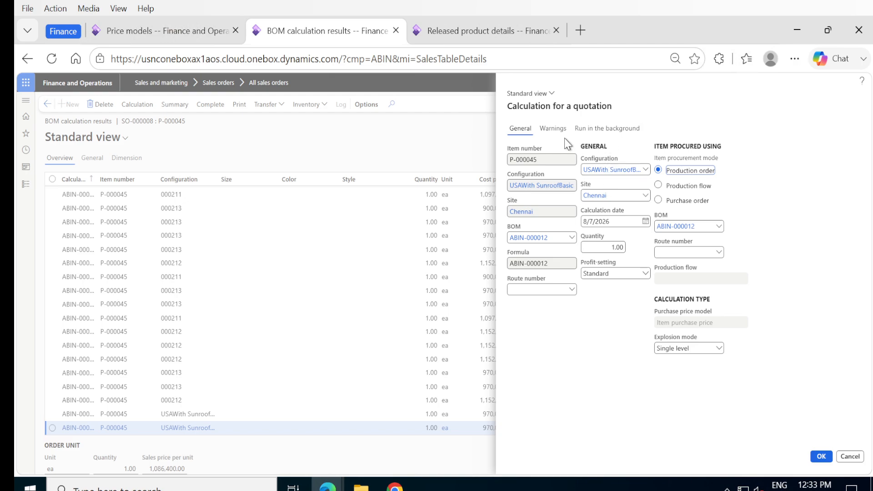
{"action": "left_click", "coordinate": [819, 456]}
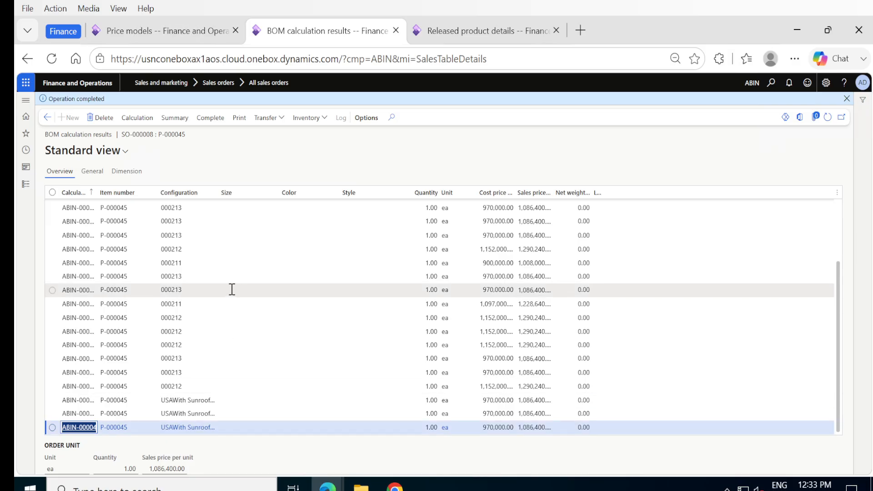
{"action": "left_click", "coordinate": [211, 119]}
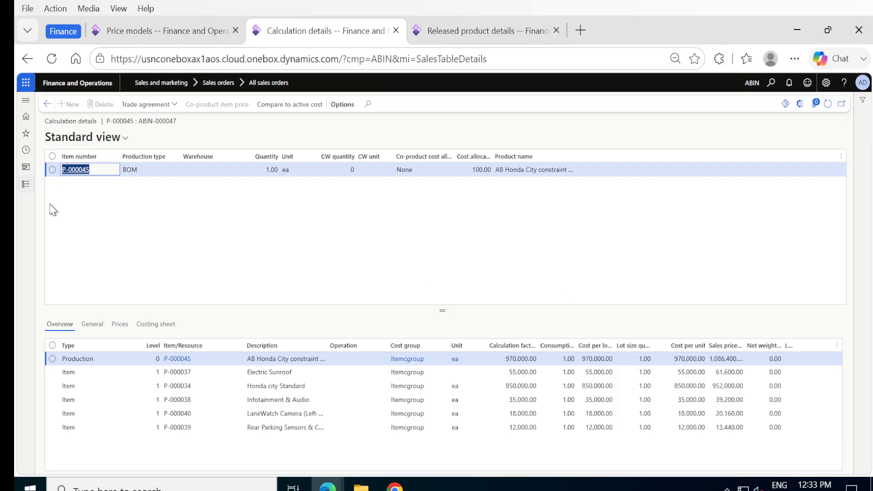
{"action": "left_click", "coordinate": [46, 105]}
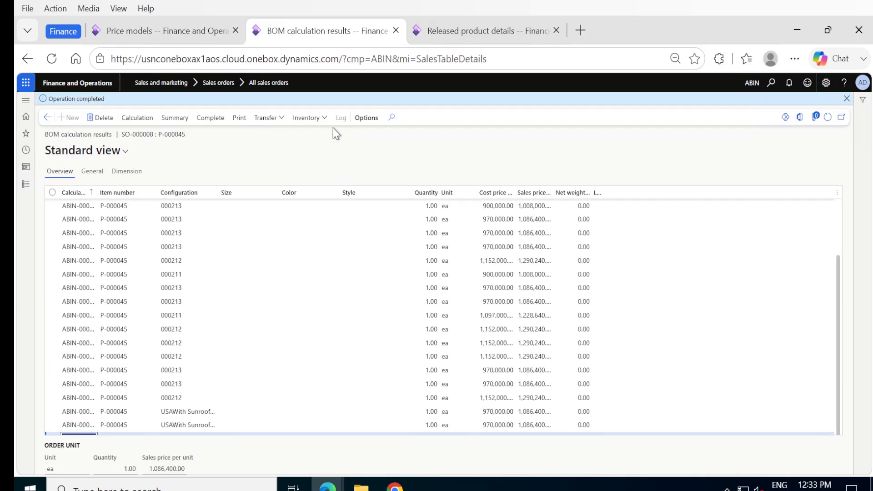
Step: Transfer the calculation's price, sub-BOM and subroute to the order and check the unit price and net amount on the sales line
{"action": "left_click", "coordinate": [280, 118]}
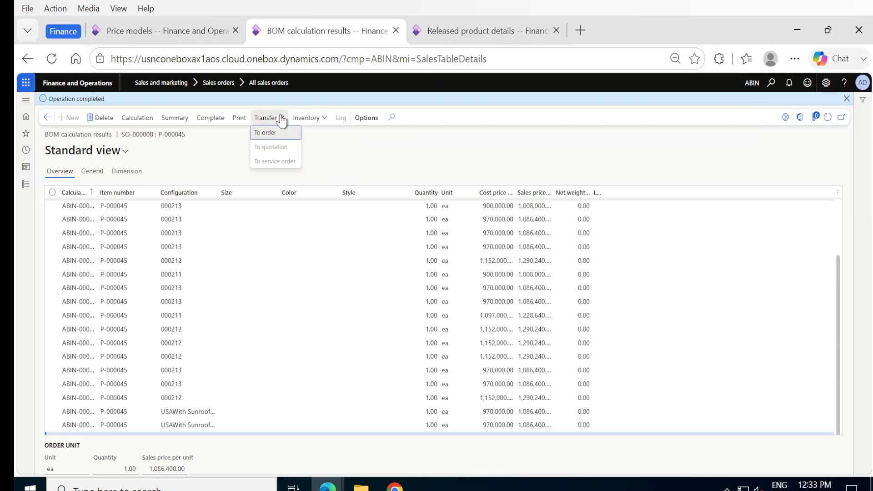
{"action": "left_click", "coordinate": [264, 132]}
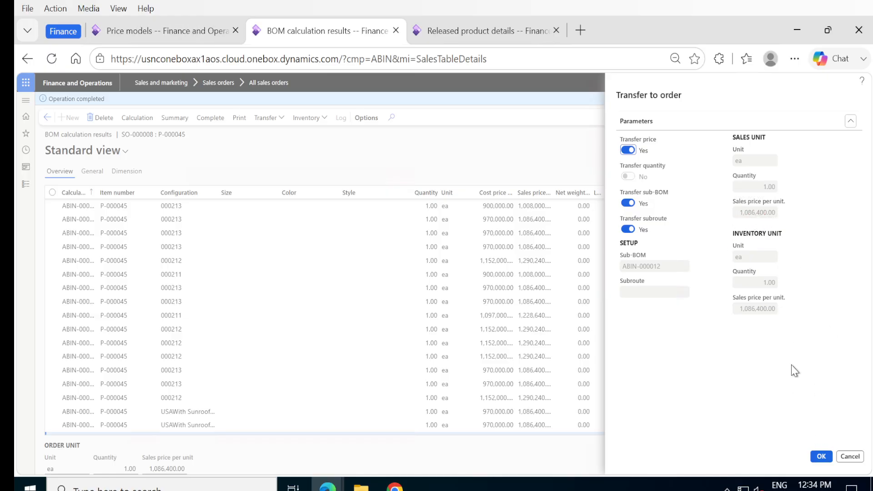
{"action": "left_click", "coordinate": [816, 458]}
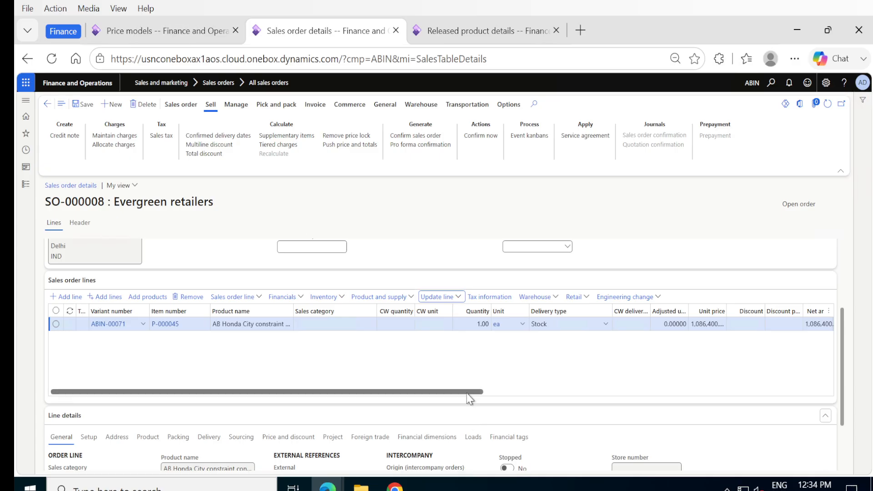
{"action": "left_click_drag", "start_coordinate": [467, 394], "coordinate": [778, 392]}
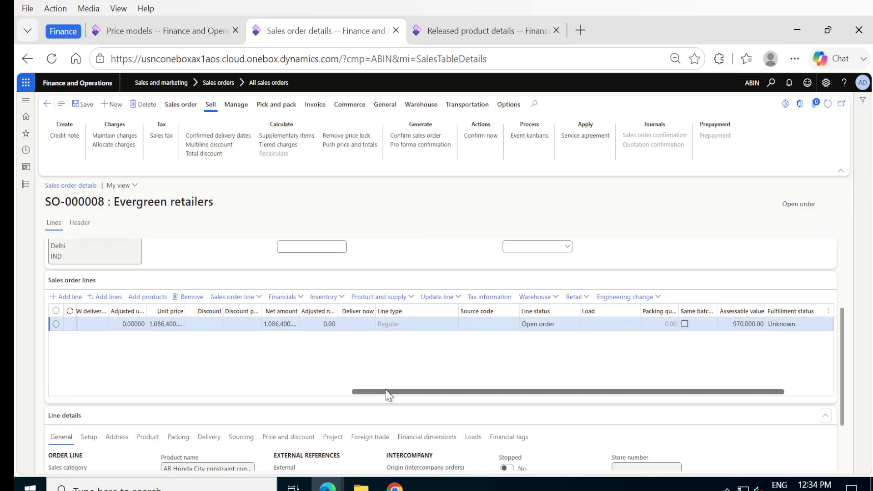
{"action": "left_click_drag", "start_coordinate": [387, 394], "coordinate": [81, 394]}
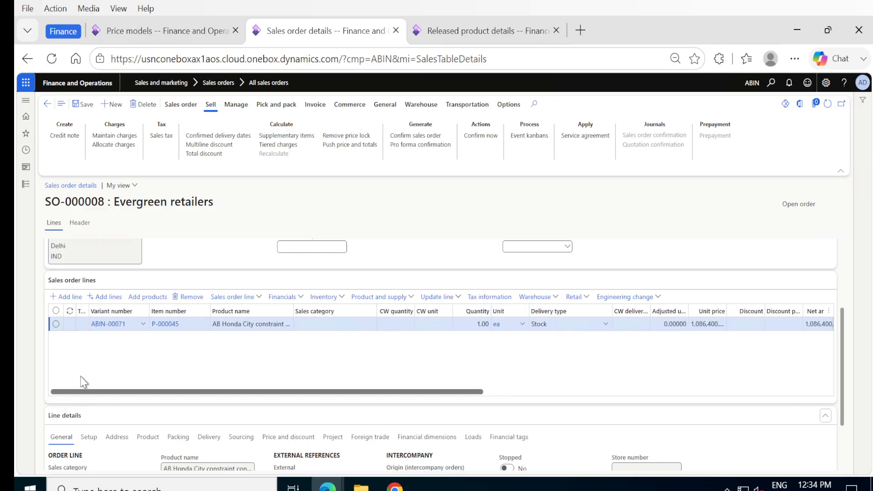